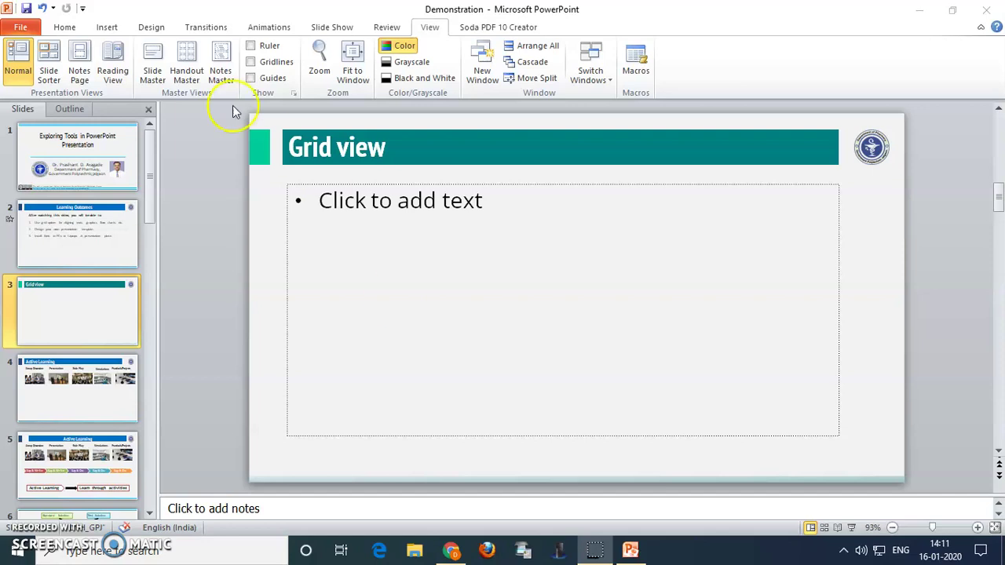
Step: Turn on gridlines, drawing guides and rulers from the View tab, then begin inserting a picture
click(63, 29)
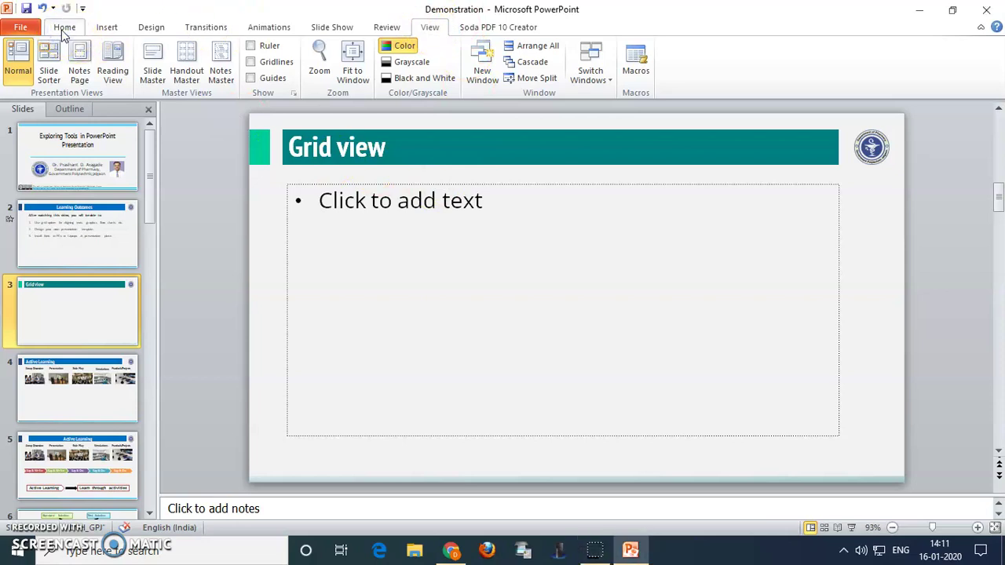
click(63, 29)
click(430, 28)
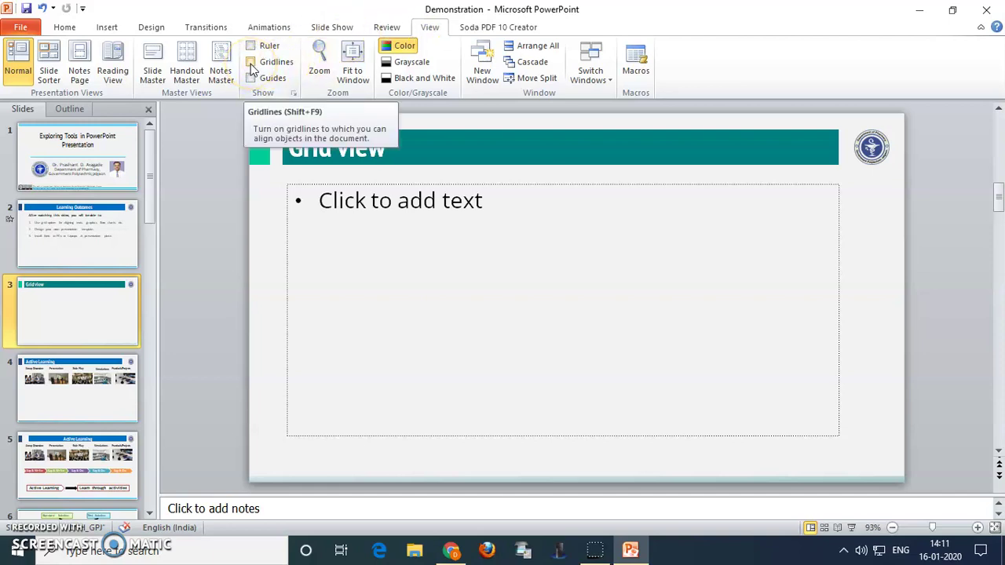
click(251, 63)
click(251, 81)
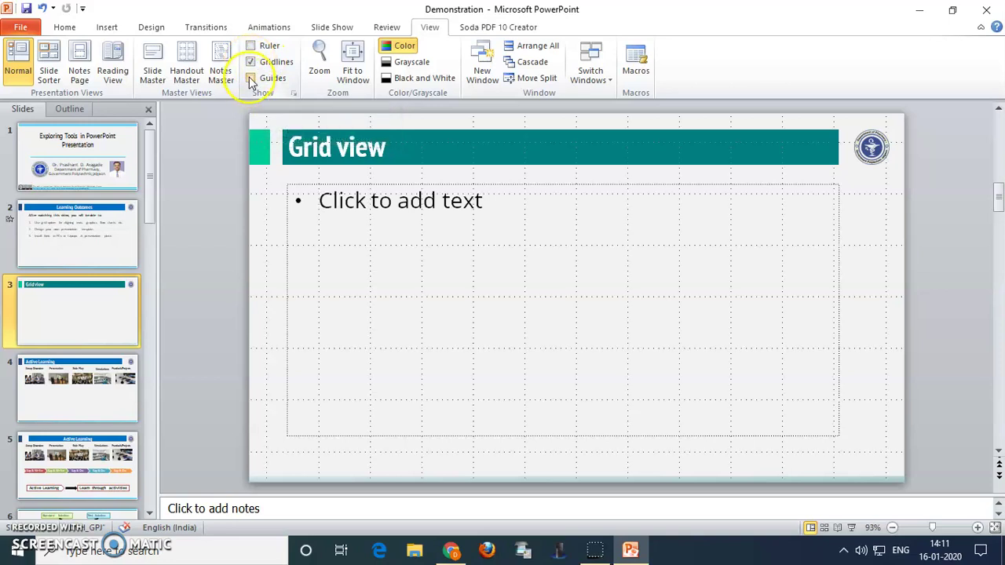
click(252, 81)
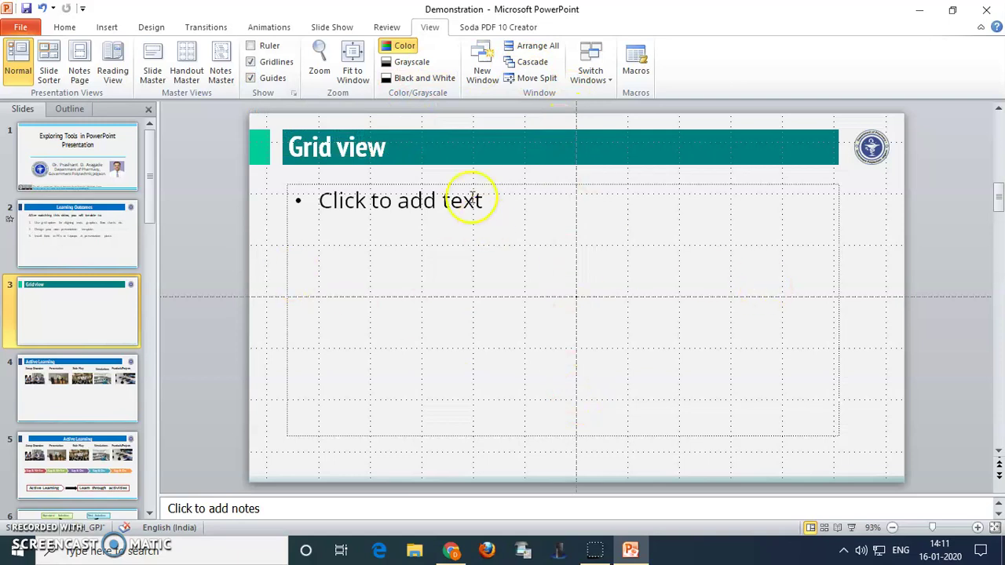
click(251, 47)
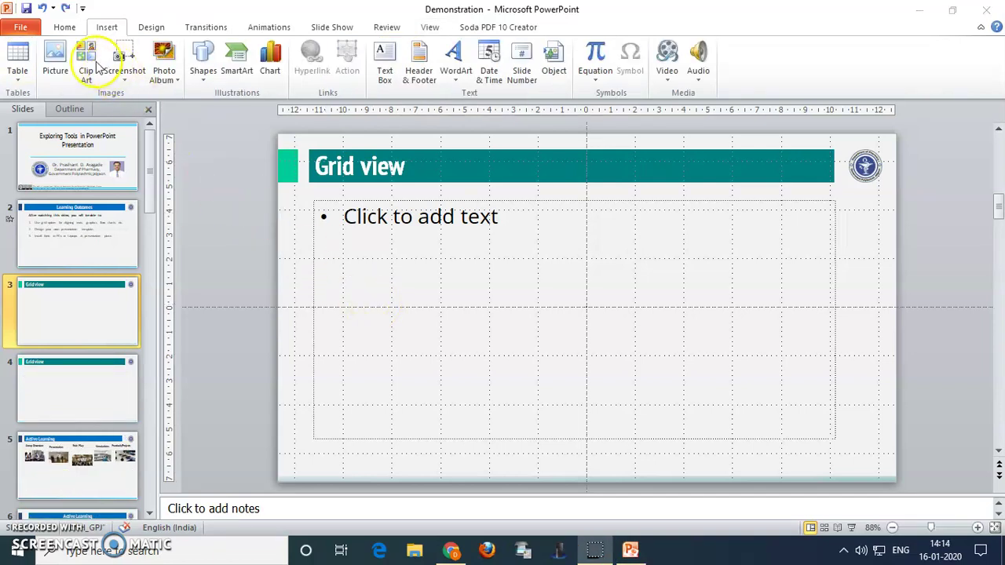
click(55, 63)
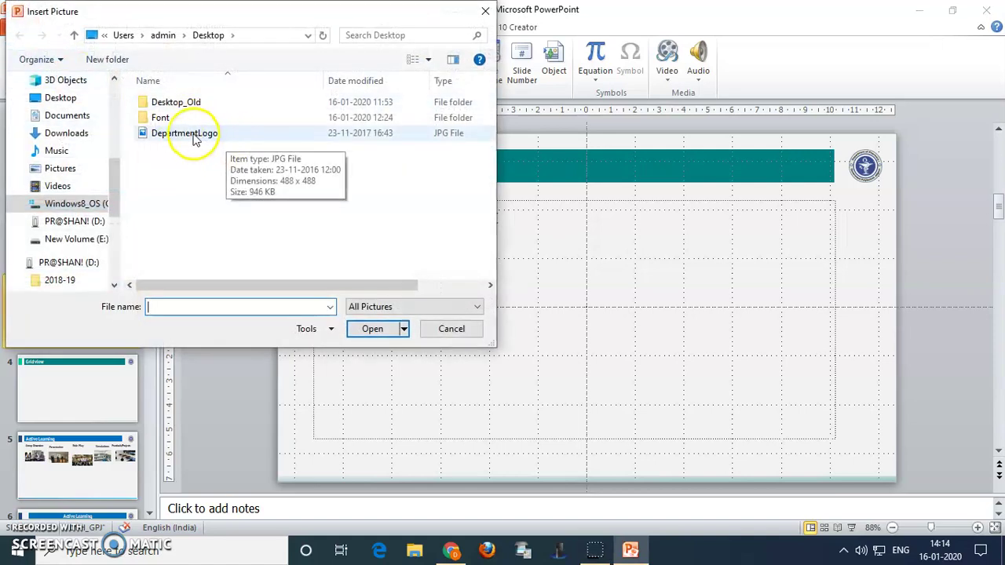
Step: Insert the DepartmentLogo picture, then drag and nudge it left of centre on the grid
click(195, 135)
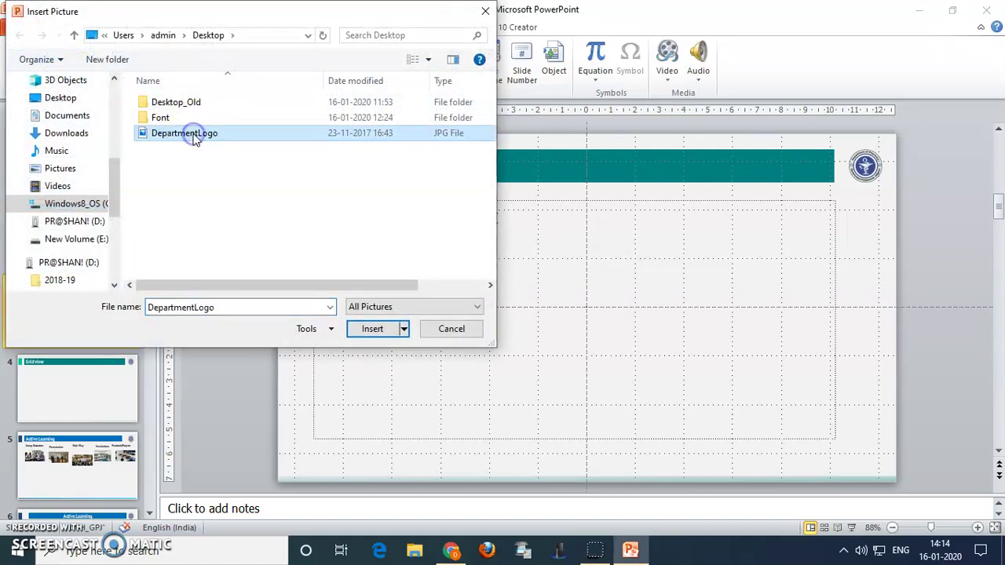
click(373, 330)
drag(635, 275, 448, 297)
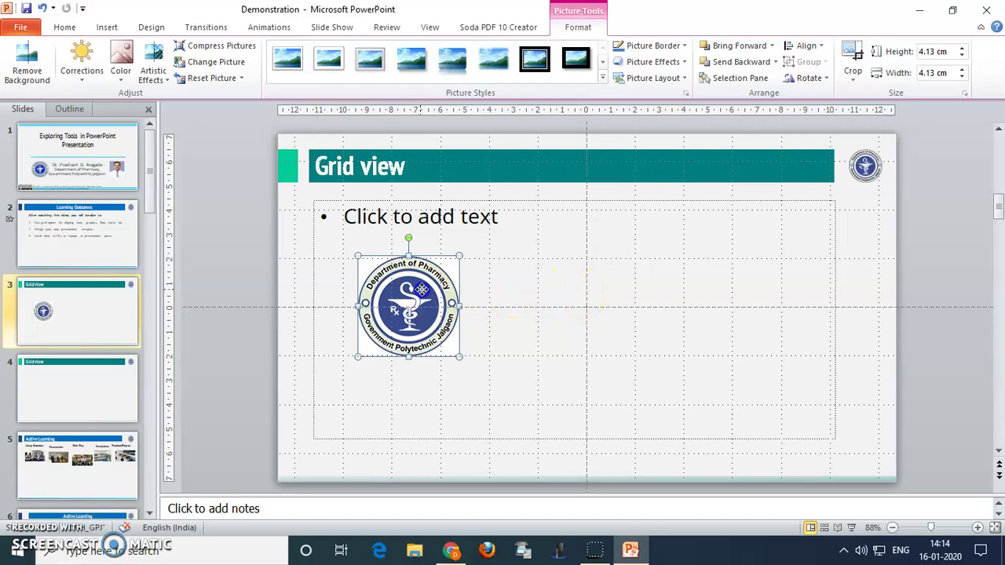
drag(421, 290, 592, 289)
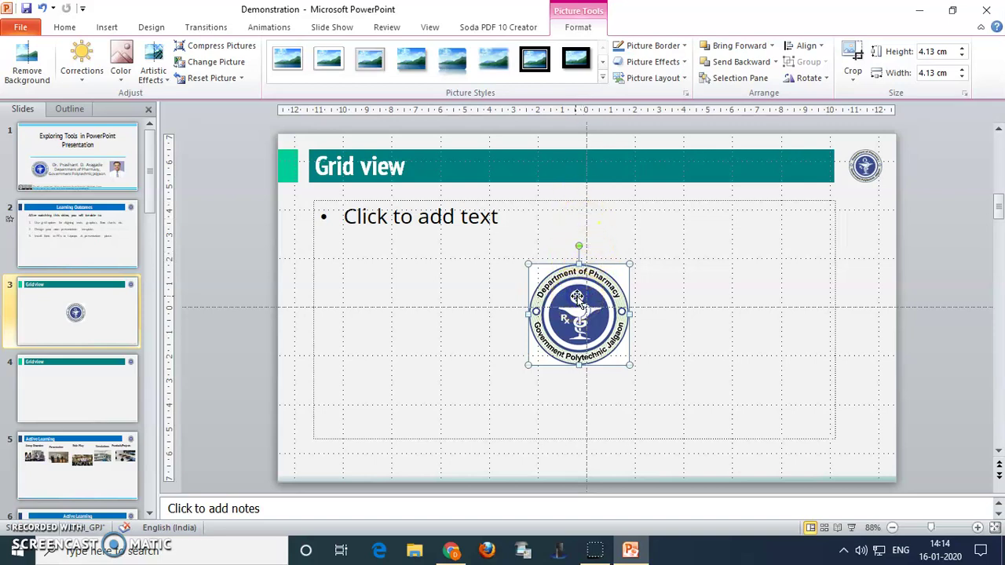
key(Right)
key(Right)
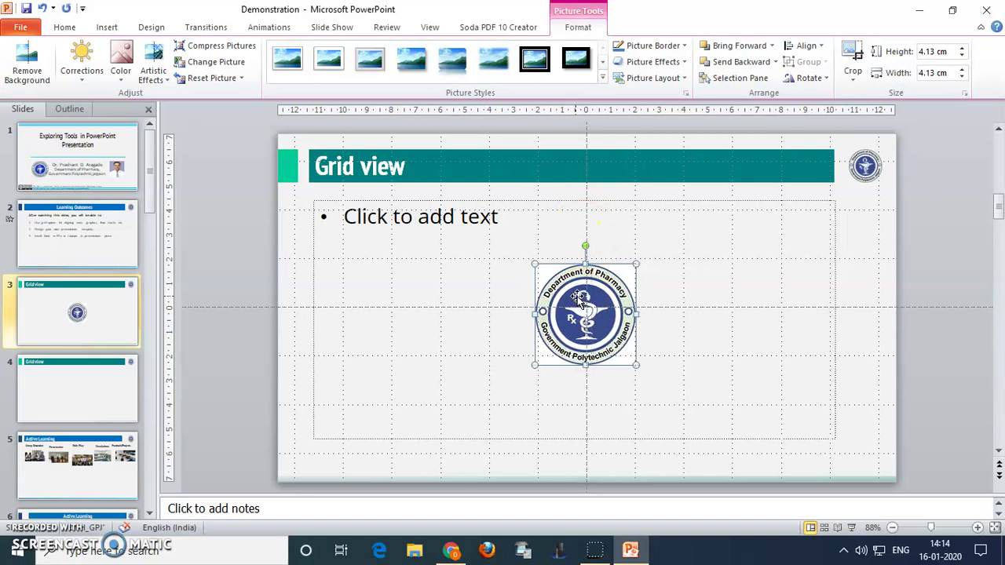
key(Up)
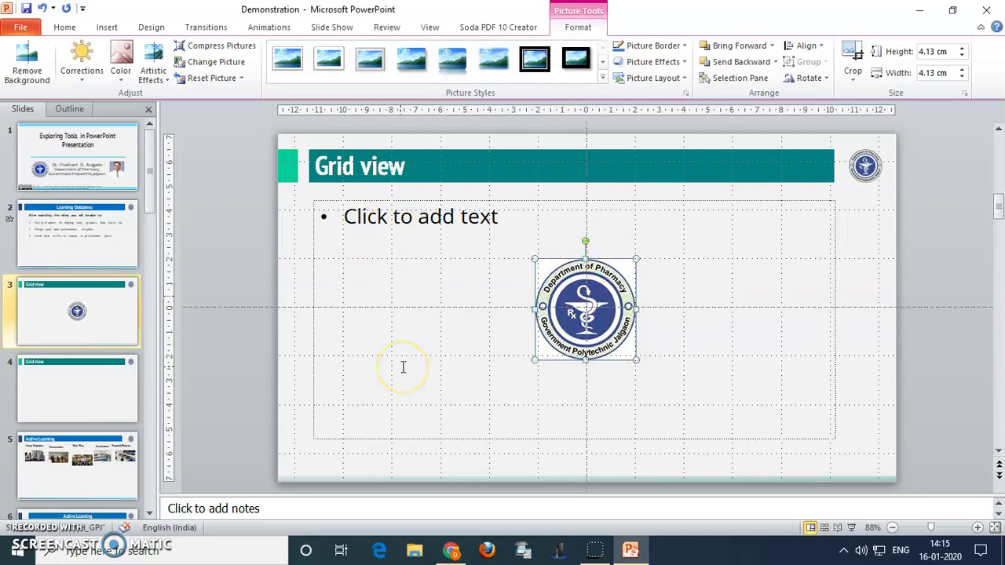
drag(593, 328, 393, 344)
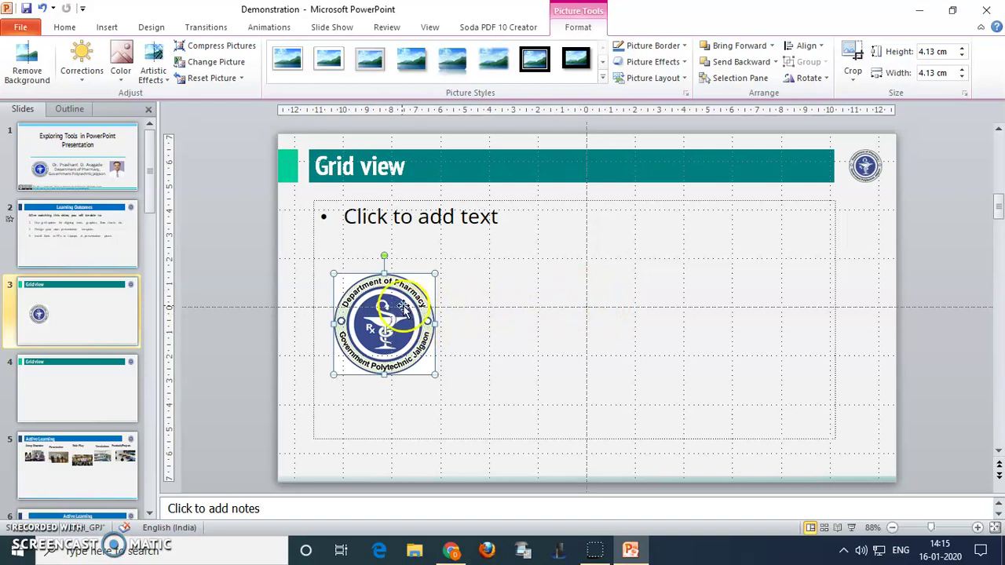
Step: Apply Align Center and Align Middle to the logo, then switch to slide 5, Active Learning
click(578, 30)
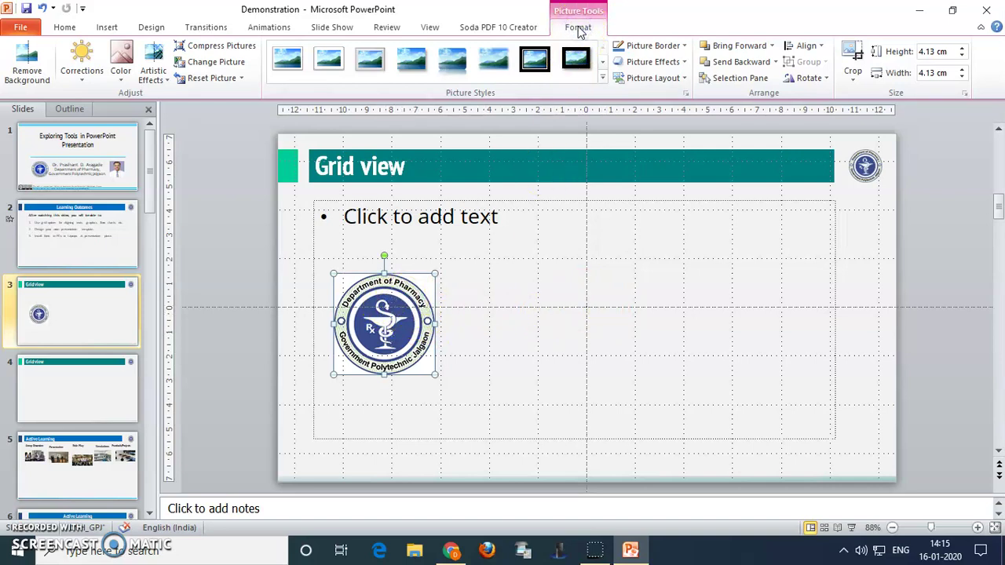
click(809, 49)
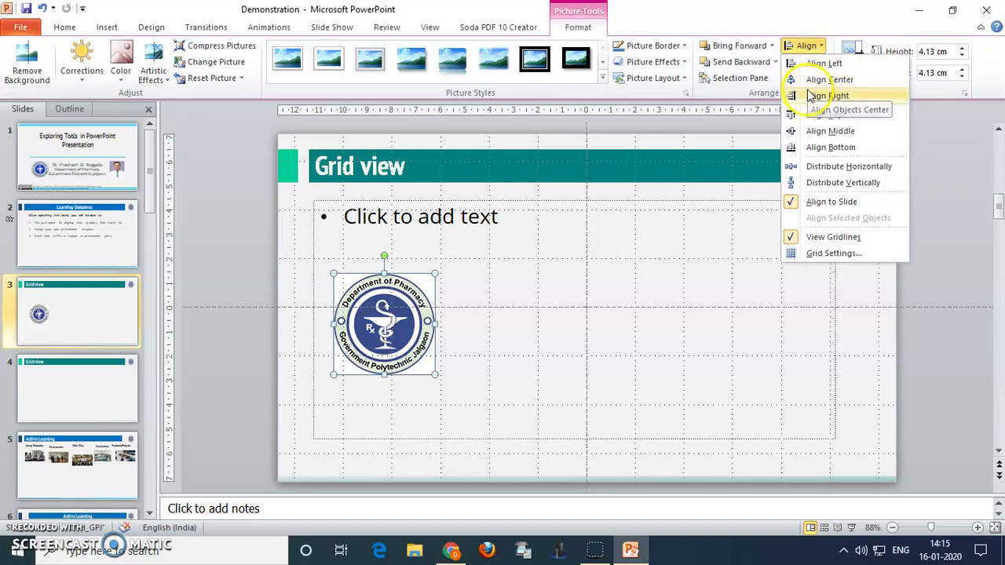
click(847, 80)
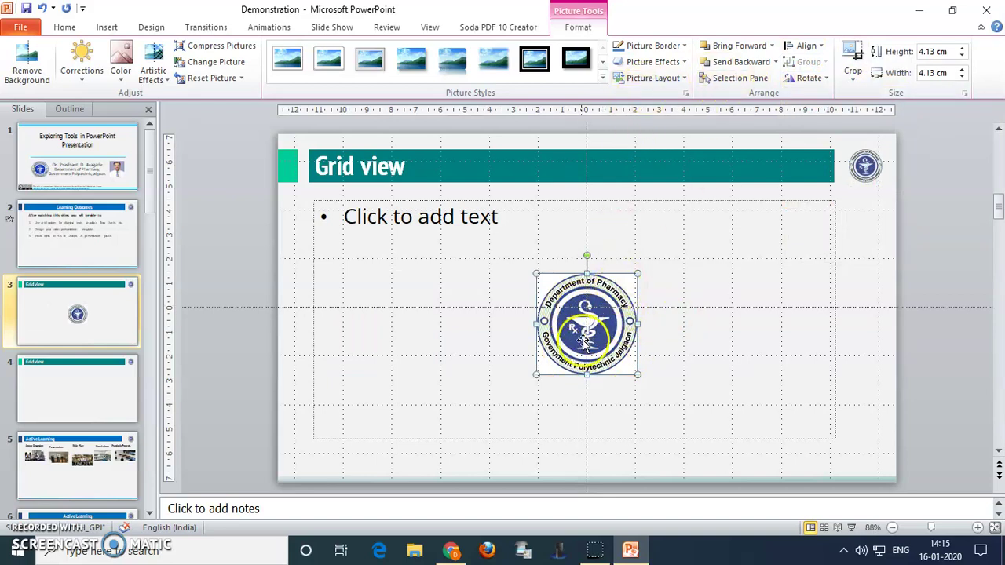
click(813, 47)
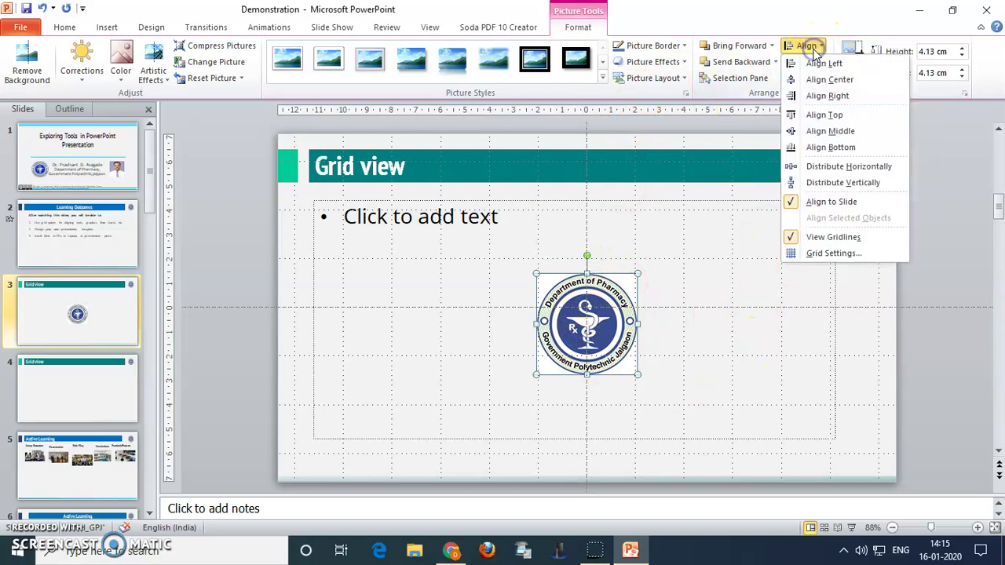
click(822, 132)
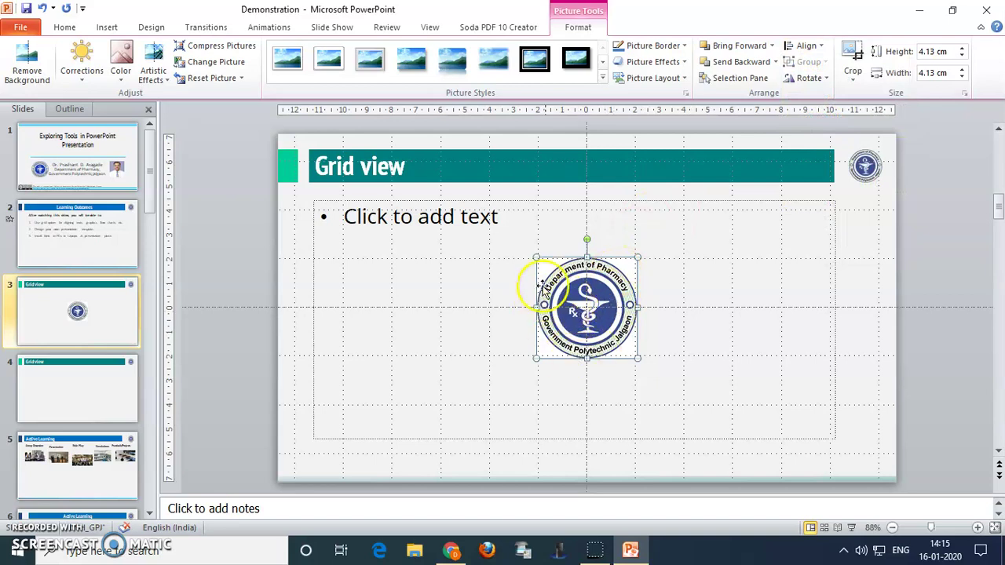
click(100, 469)
click(407, 384)
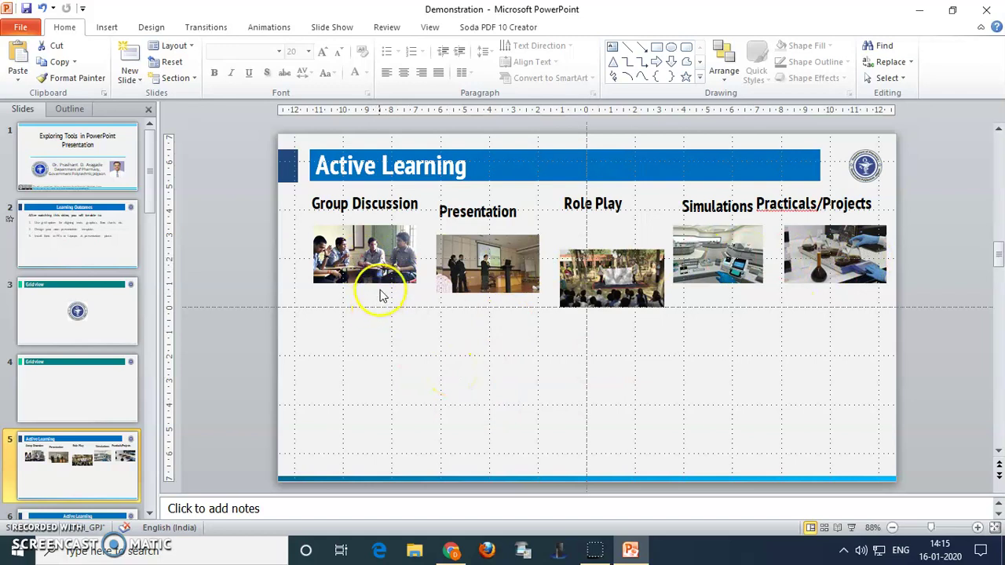
Step: Lower the Group Discussion and Presentation photos down into the row
click(370, 262)
drag(367, 260, 409, 322)
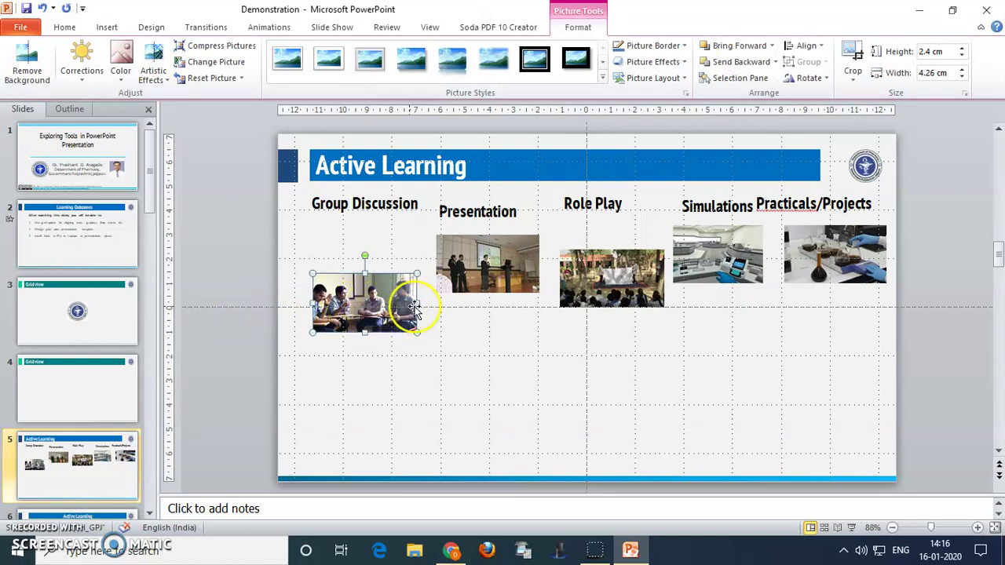
click(482, 280)
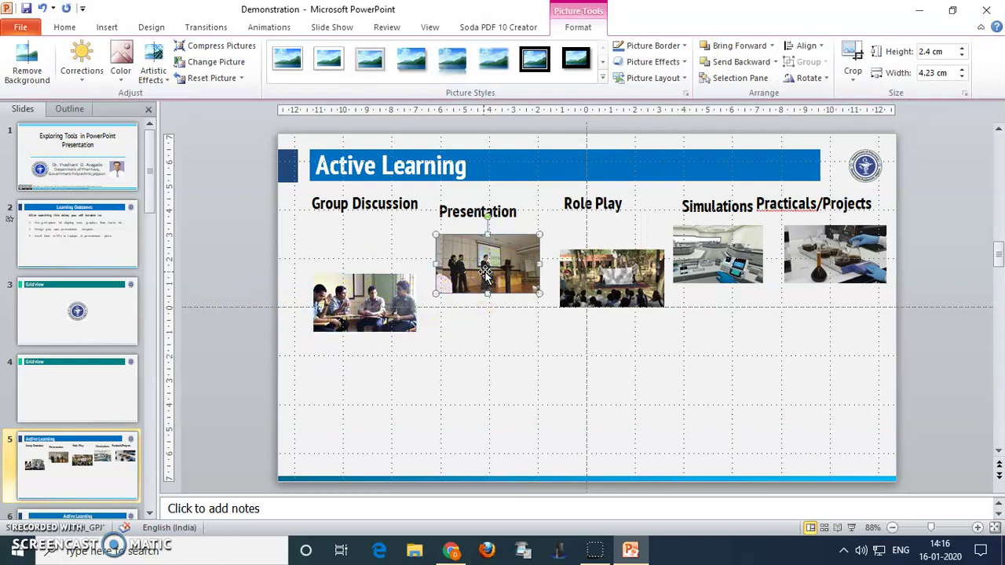
key(Down)
key(Down)
key(Down)
key(Down)
key(Down)
key(Down)
key(Down)
key(Down)
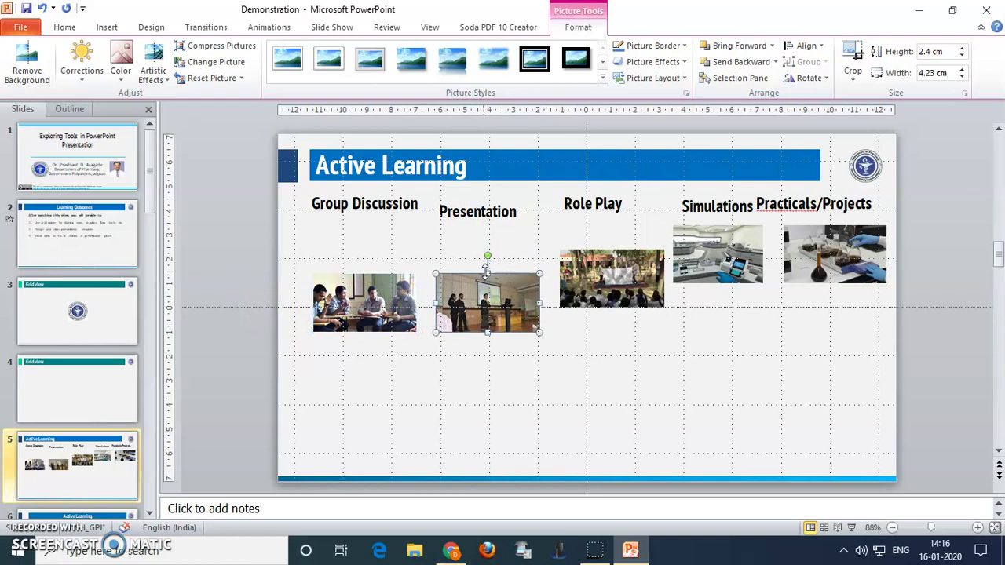
key(Down)
Step: Nudge the Role Play, Simulations and Practicals/Projects photos down, then marquee-select all five photos
click(594, 270)
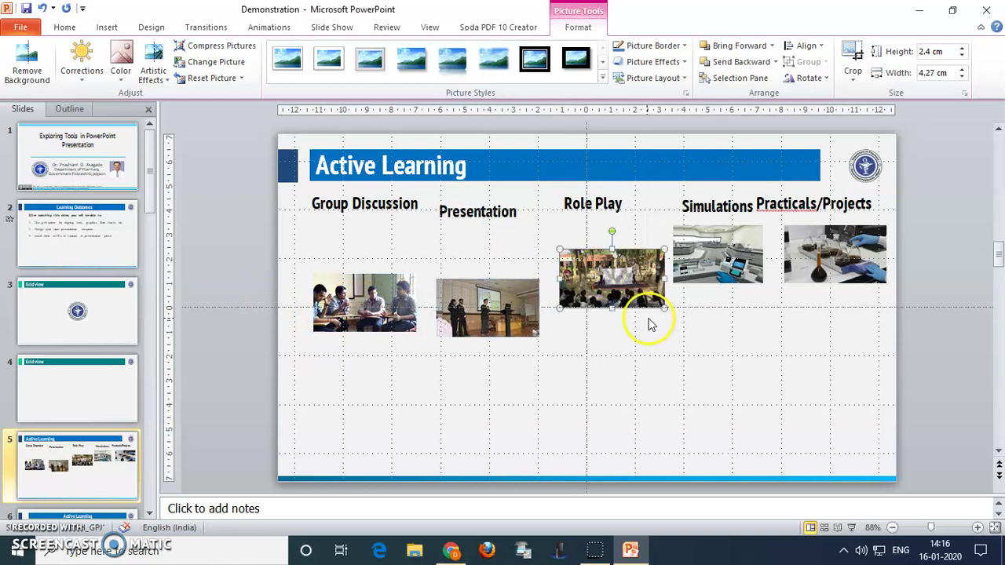
key(Down)
key(Down)
key(Down)
key(Down)
key(Down)
key(Down)
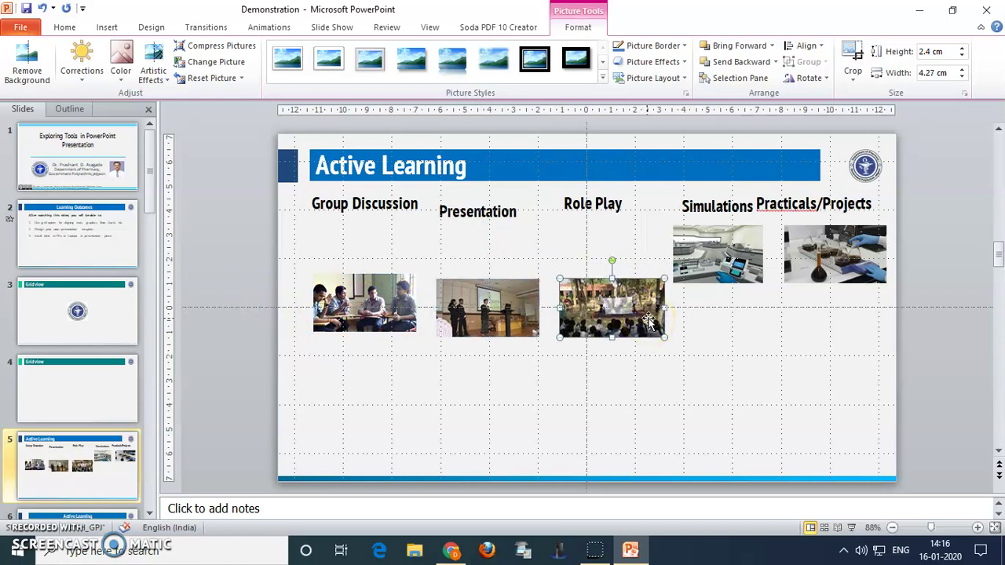
click(701, 269)
key(Down)
key(Down)
key(Down)
key(Down)
key(Down)
key(Down)
key(Down)
key(Down)
key(Down)
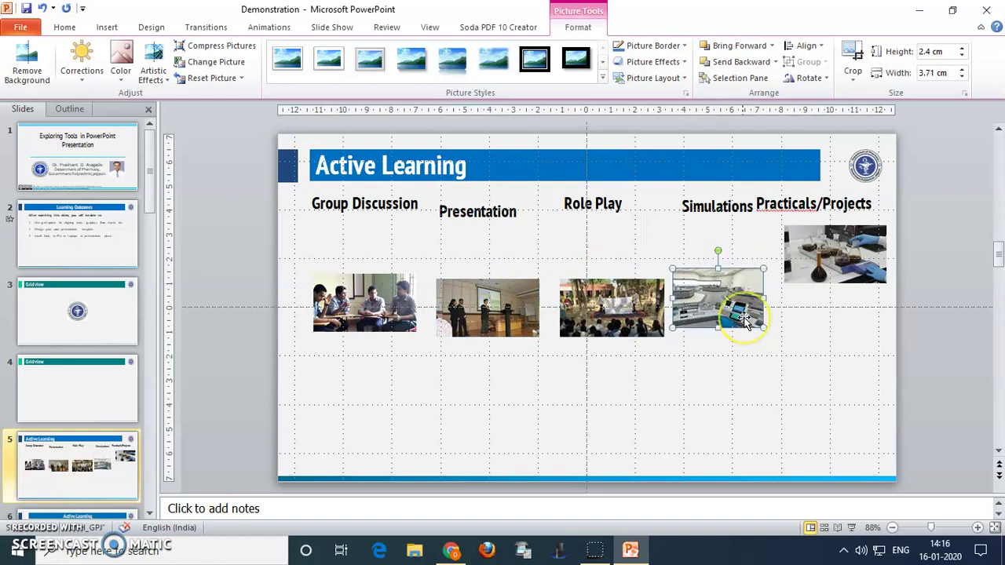
click(811, 267)
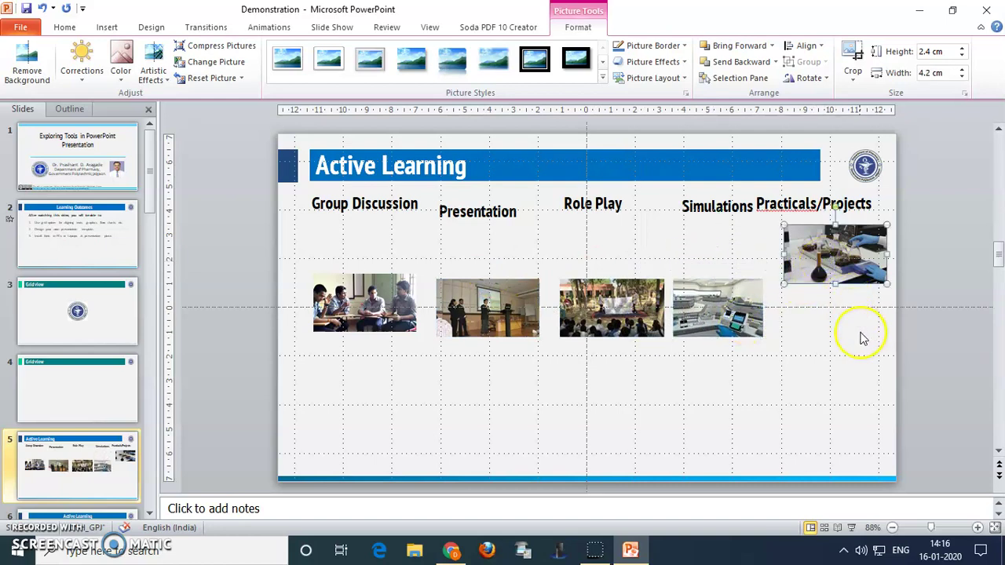
key(Down)
key(Down)
key(Down)
key(Down)
key(Down)
key(Down)
key(Down)
key(Down)
key(Down)
key(Down)
key(Down)
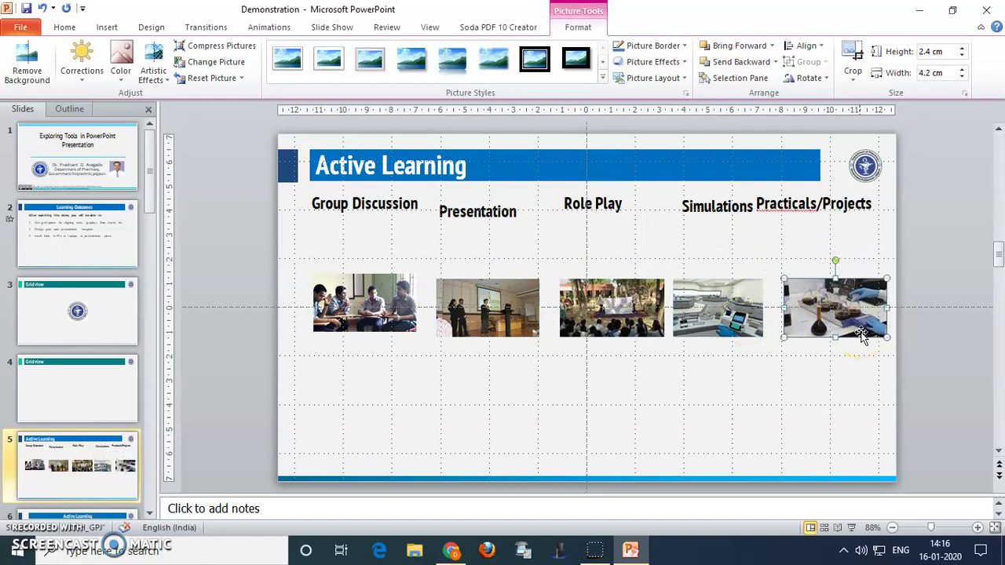
click(563, 395)
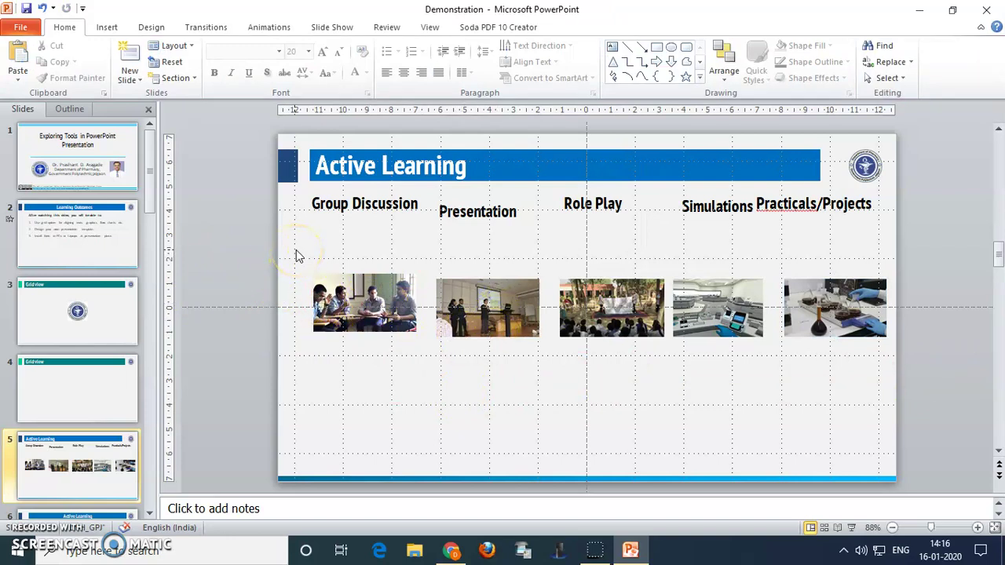
drag(297, 251, 894, 411)
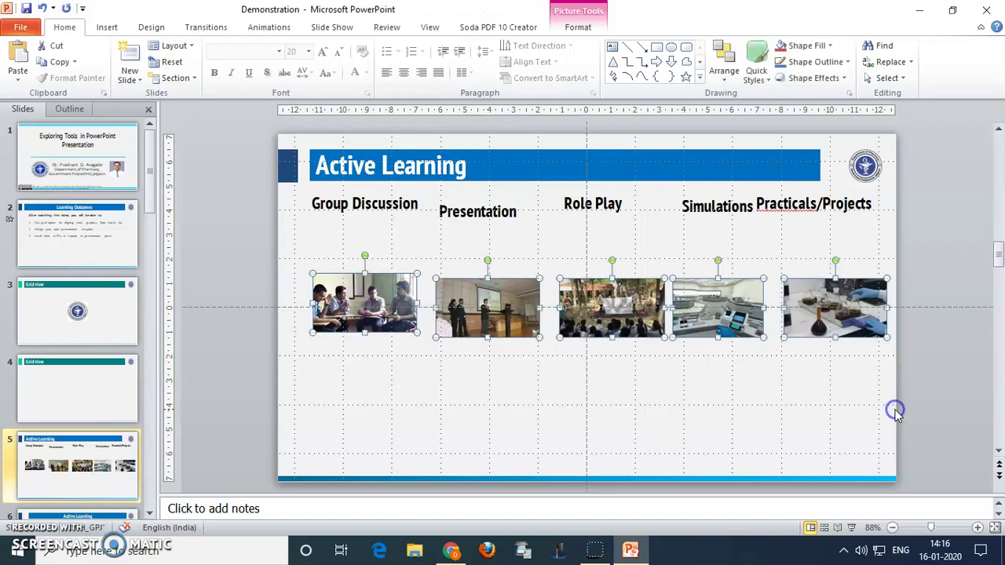
Step: Align Middle all five photos and nudge the row up three steps beneath the captions
click(303, 343)
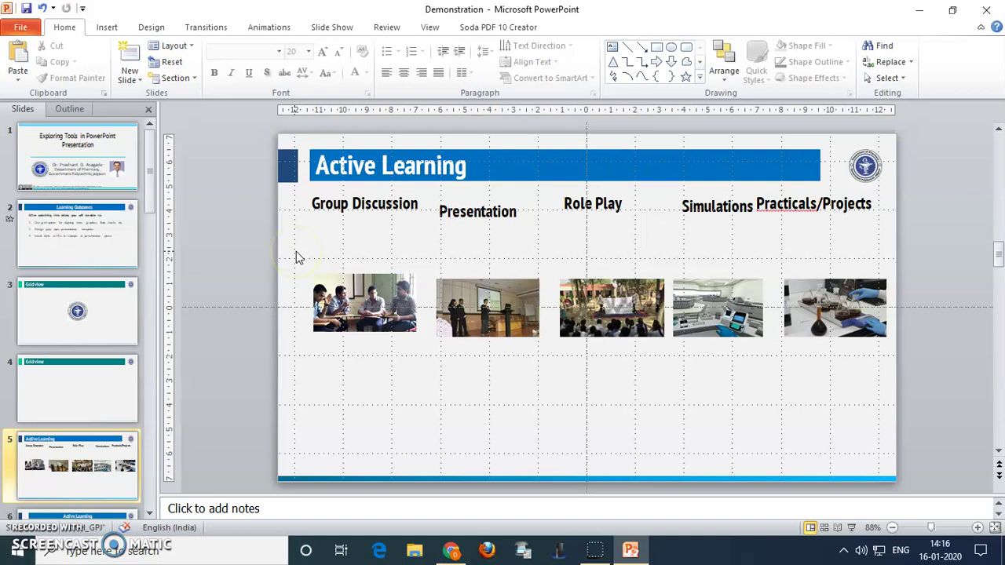
drag(296, 252, 908, 381)
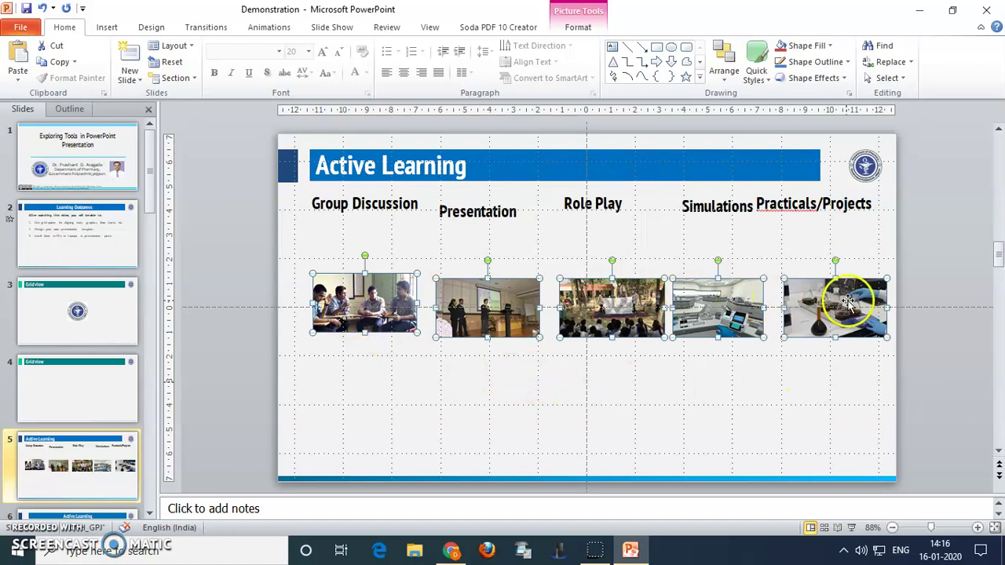
click(576, 27)
click(808, 44)
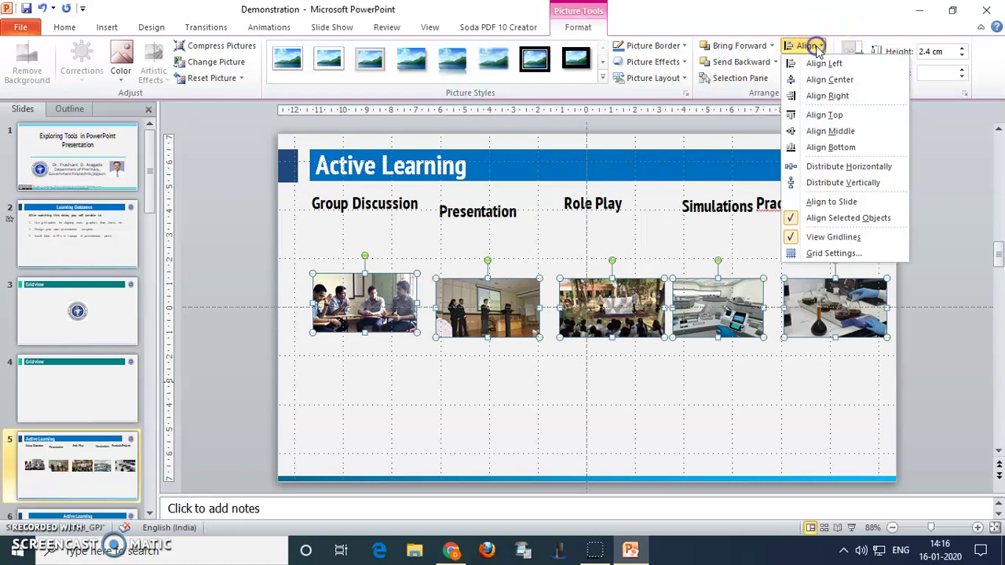
click(818, 133)
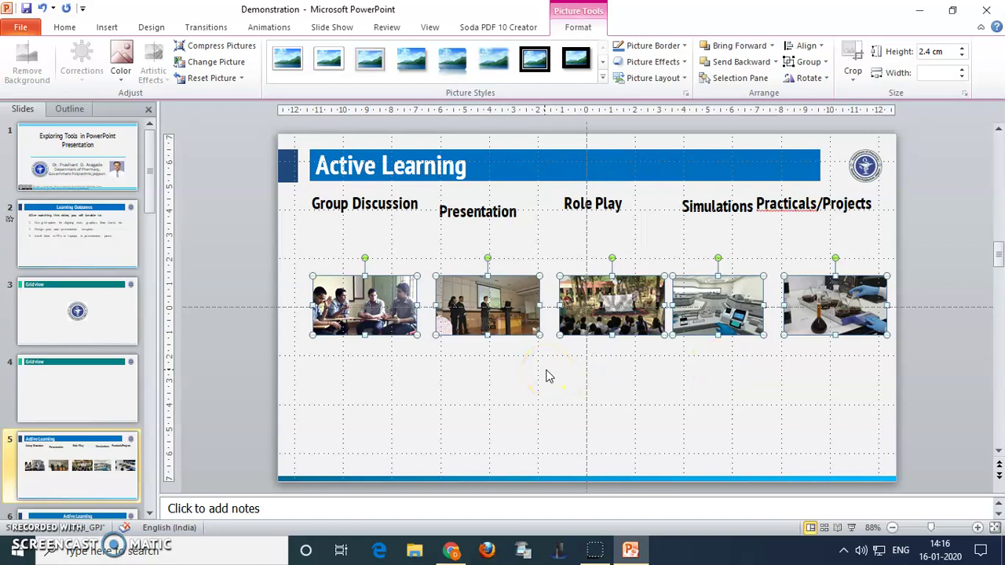
key(Up)
key(Up)
key(Up)
key(Up)
key(Up)
key(Up)
key(Up)
key(Up)
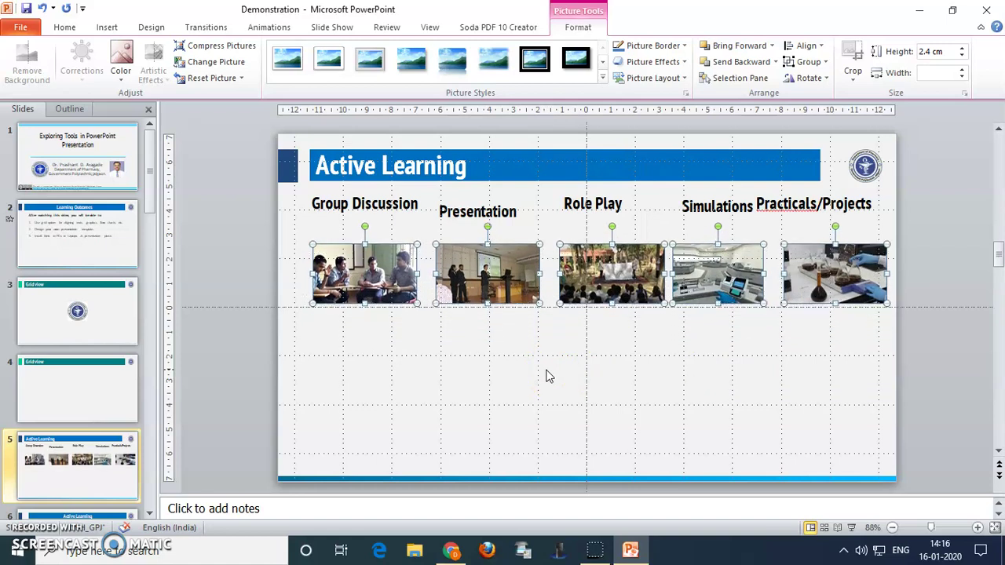
key(Up)
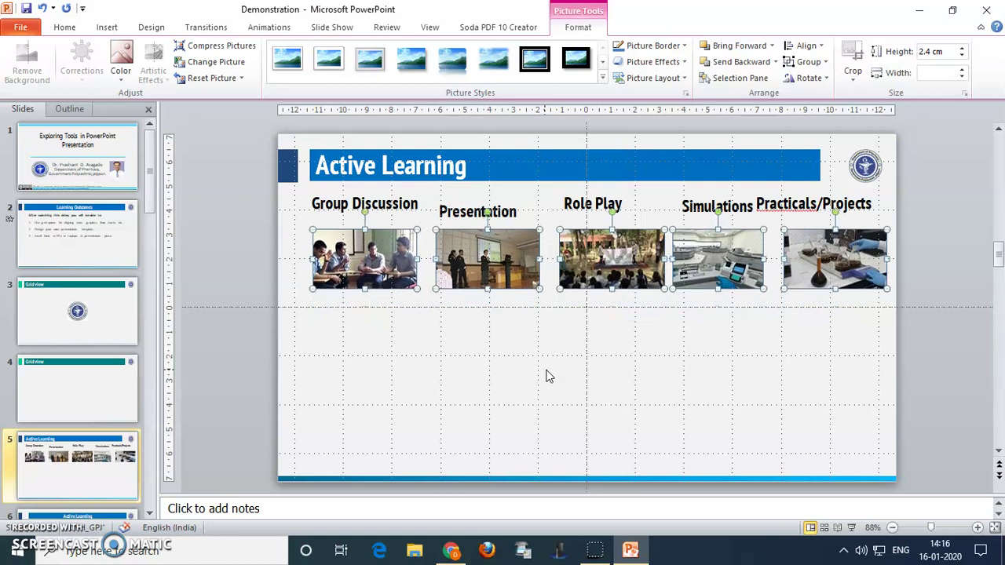
key(Up)
click(400, 349)
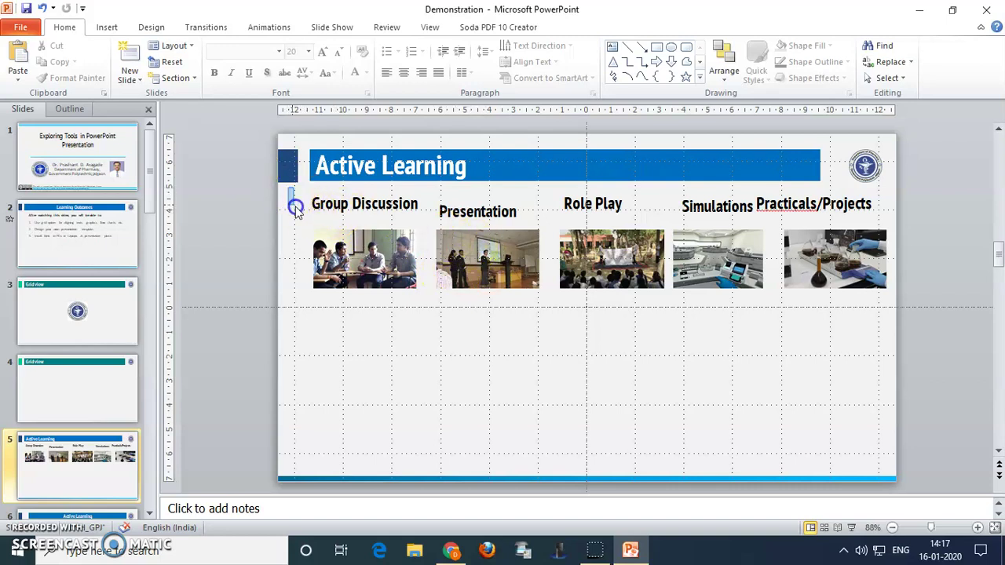
Step: Align Middle the five caption labels and drag them down below the photo row
mouse_move(295, 207)
mouse_down()
mouse_move(561, 224)
mouse_move(882, 225)
mouse_up()
click(310, 268)
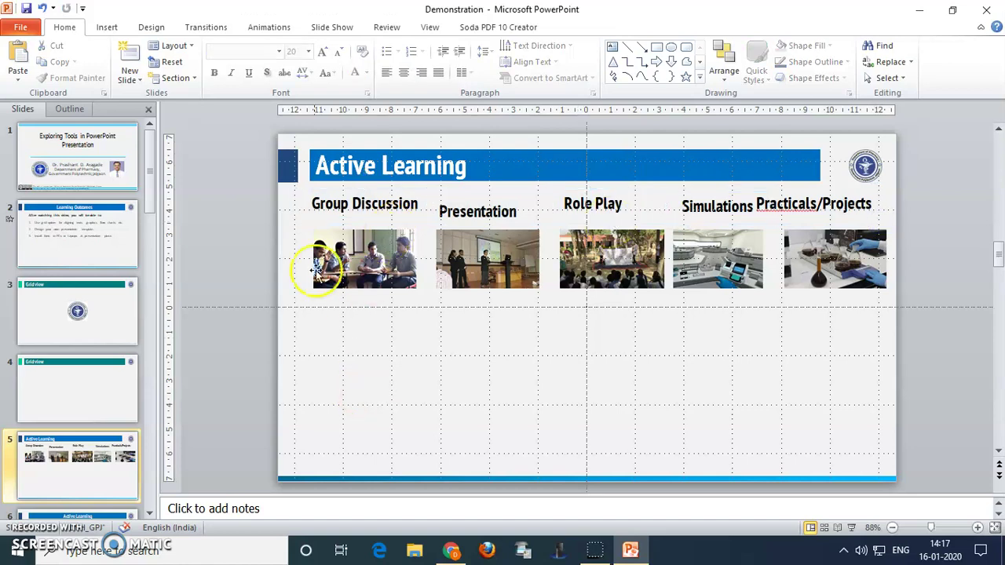
mouse_move(286, 182)
mouse_down()
mouse_move(695, 246)
mouse_move(911, 248)
mouse_up()
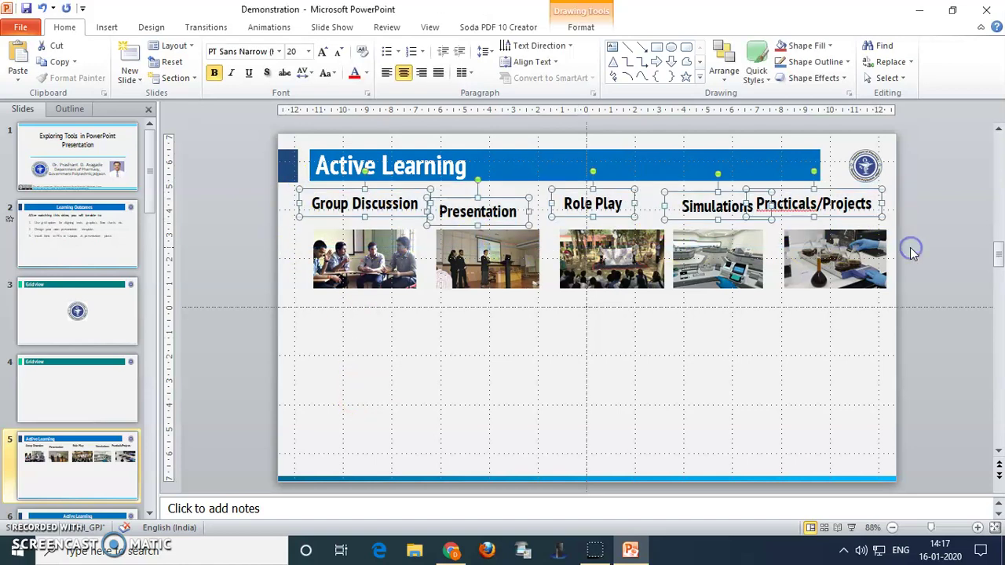
click(581, 30)
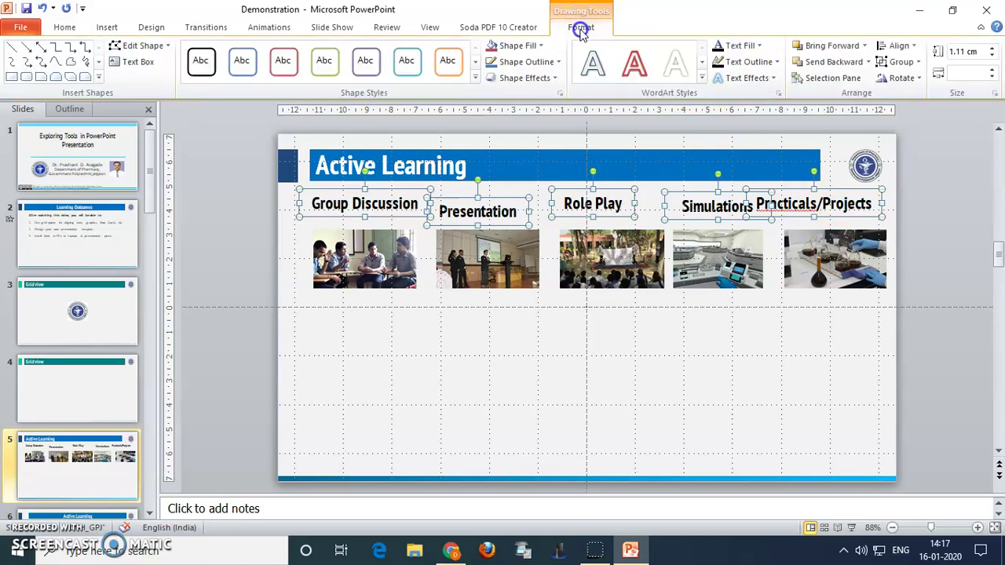
click(916, 48)
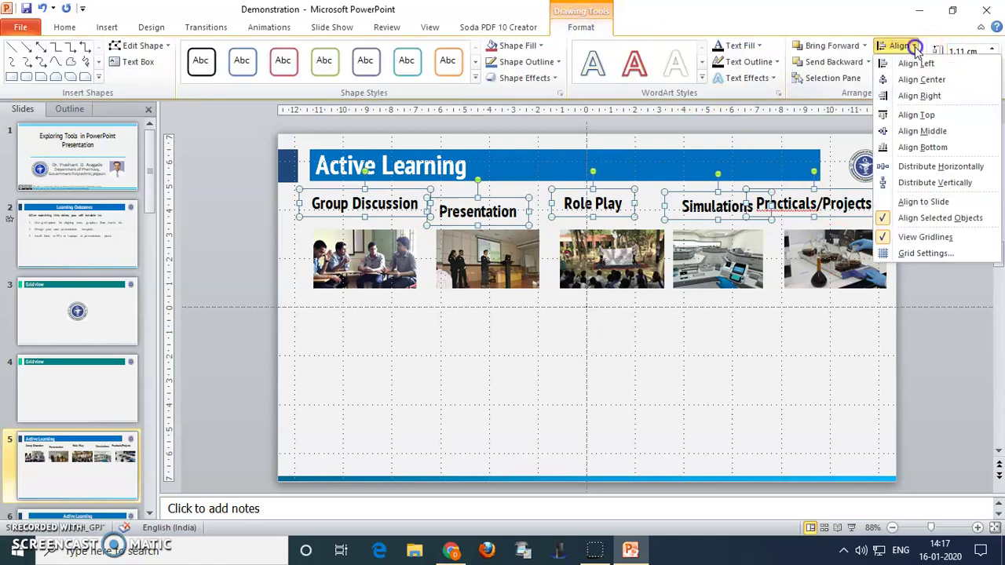
click(912, 132)
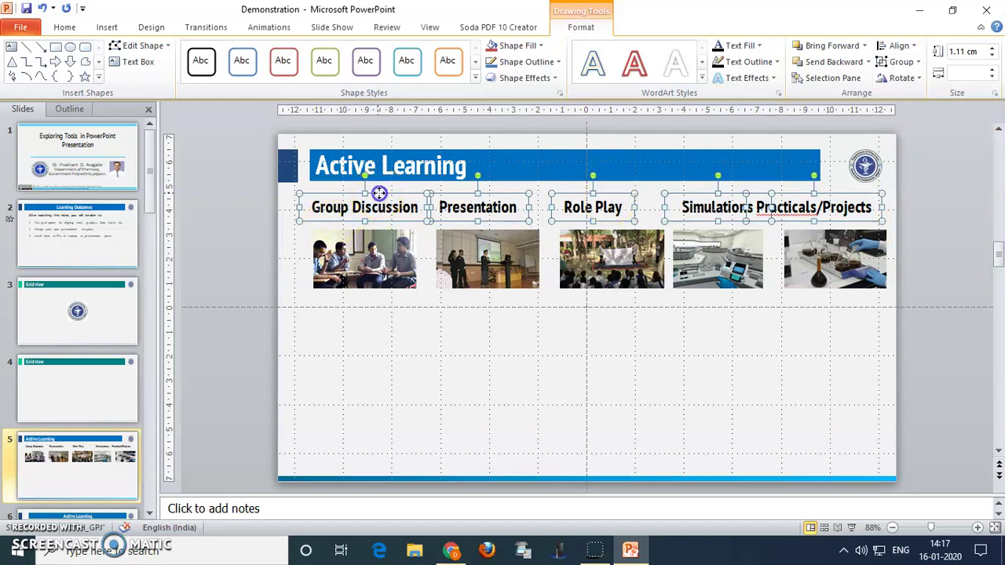
drag(379, 193, 385, 296)
click(493, 414)
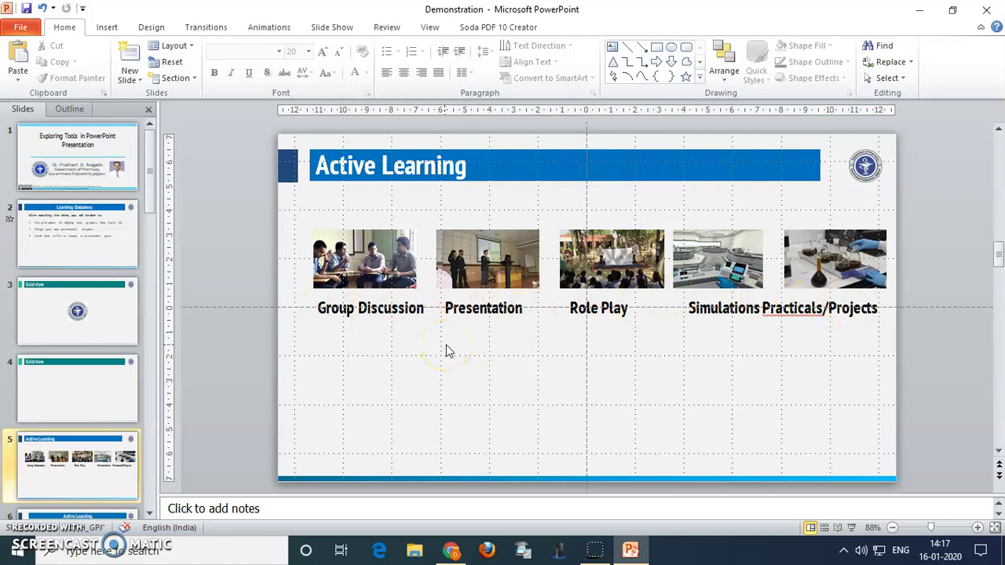
Step: Centre the Group Discussion photo horizontally over its caption
click(370, 272)
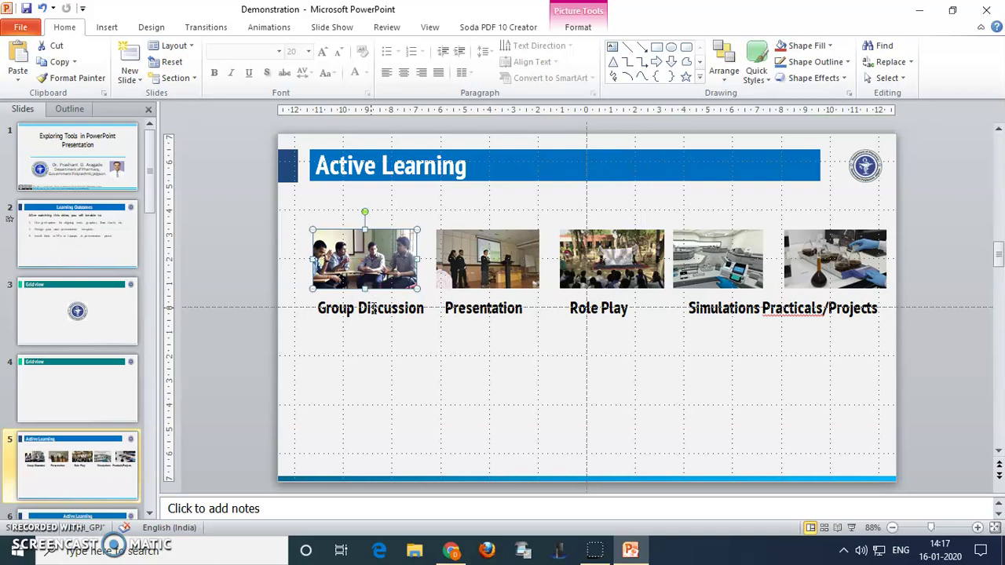
shift+click(373, 308)
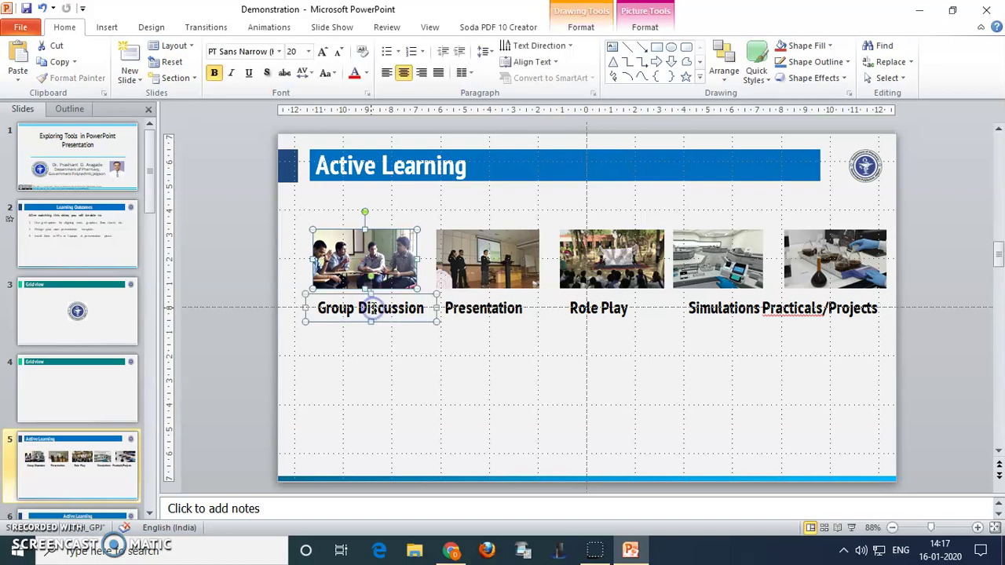
click(646, 28)
click(806, 46)
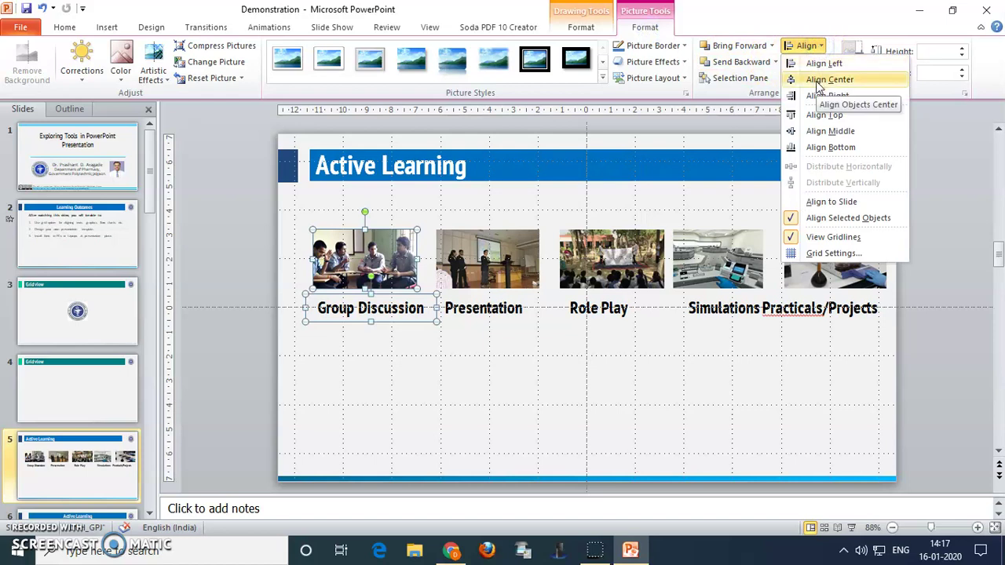
click(818, 80)
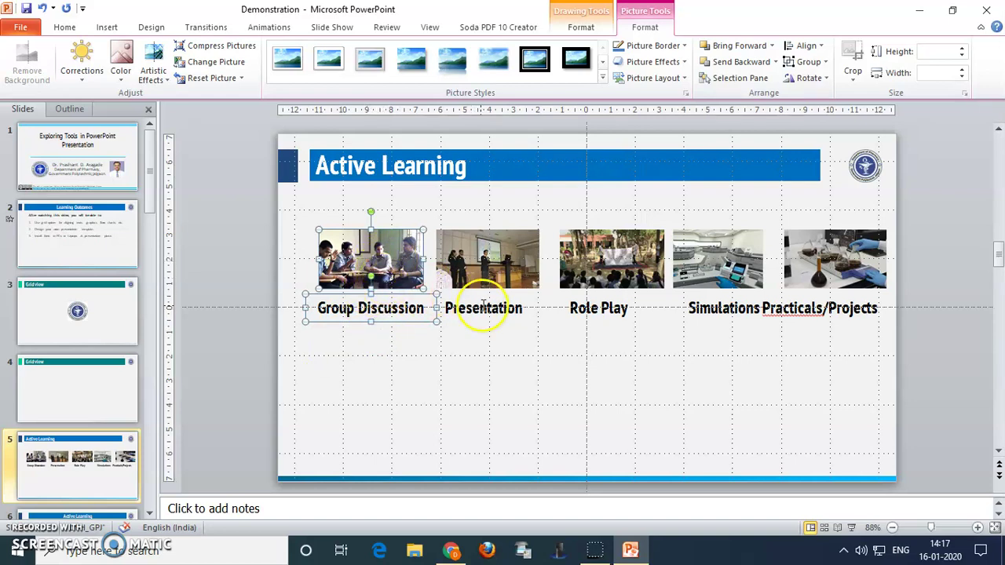
Step: Centre the Presentation and Role Play photos horizontally with their captions
click(494, 275)
shift+click(490, 310)
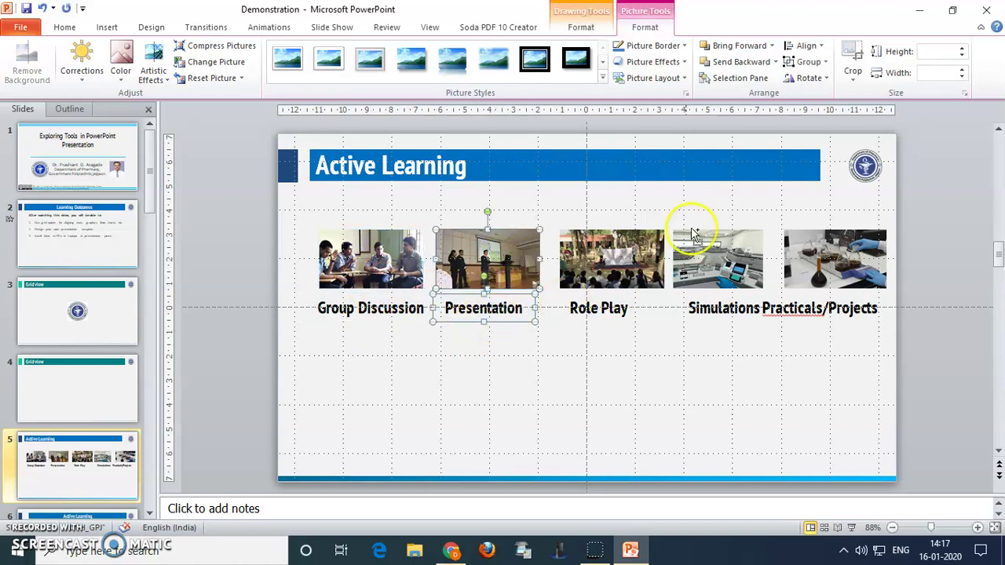
click(808, 46)
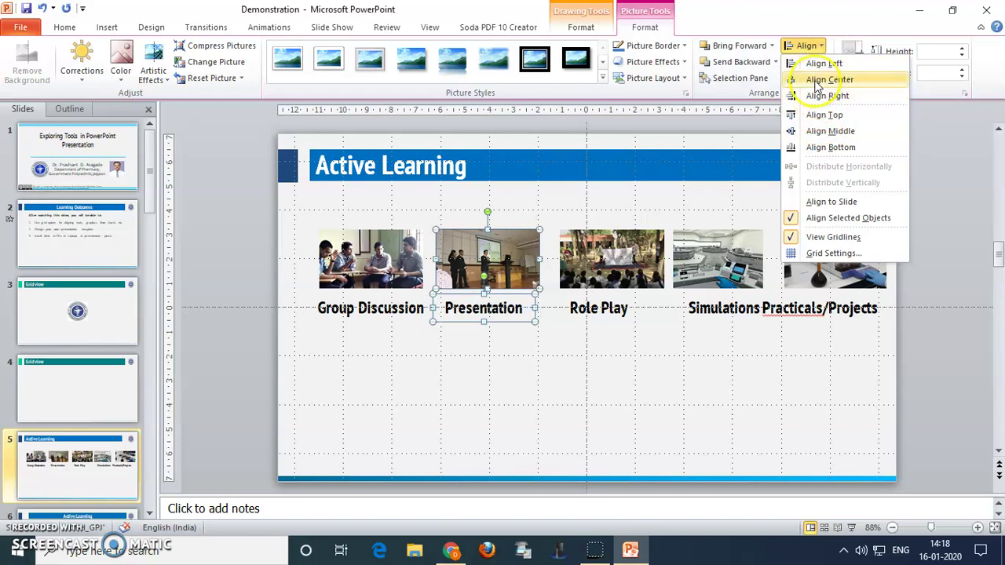
click(813, 81)
click(611, 267)
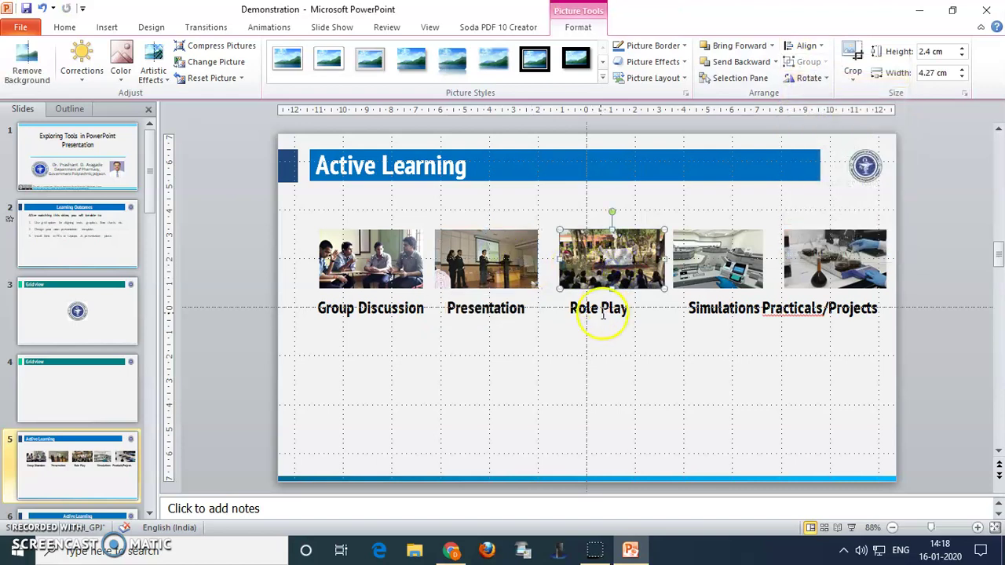
shift+click(598, 309)
click(815, 46)
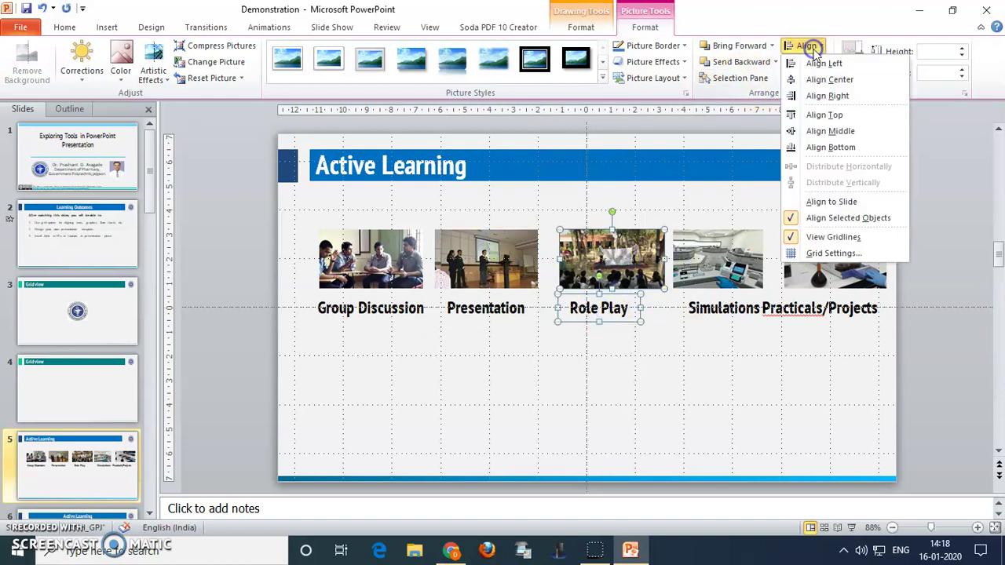
click(822, 79)
Step: Centre the Simulations photo on its caption, then select Practicals/Projects with its caption for aligning
click(732, 255)
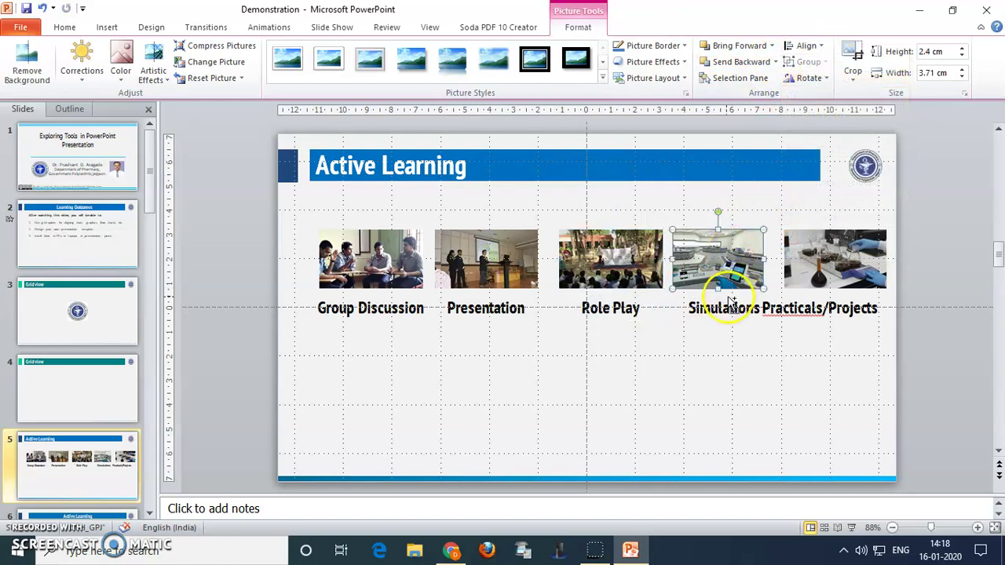
shift+click(723, 308)
click(821, 47)
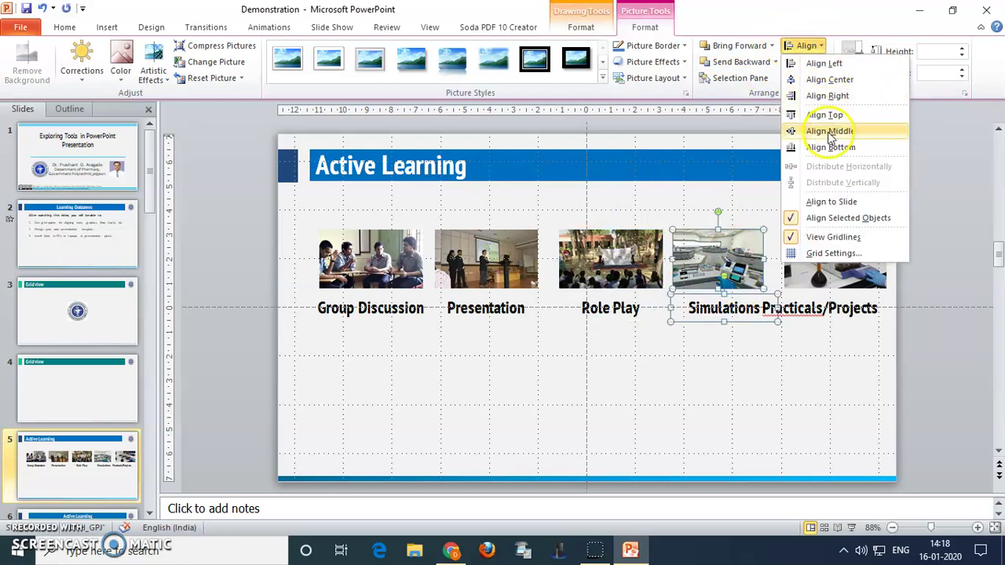
click(822, 79)
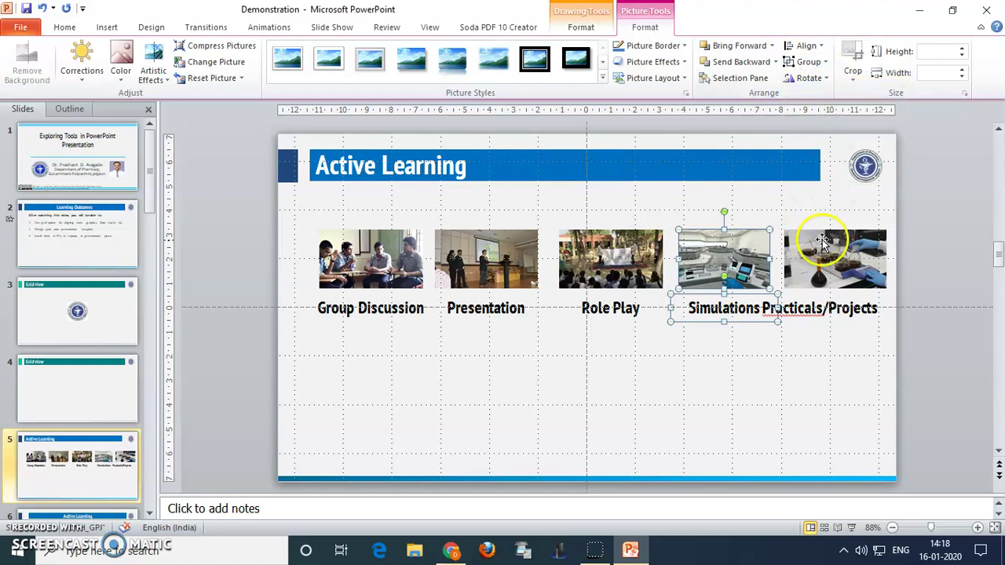
click(834, 267)
shift+click(821, 308)
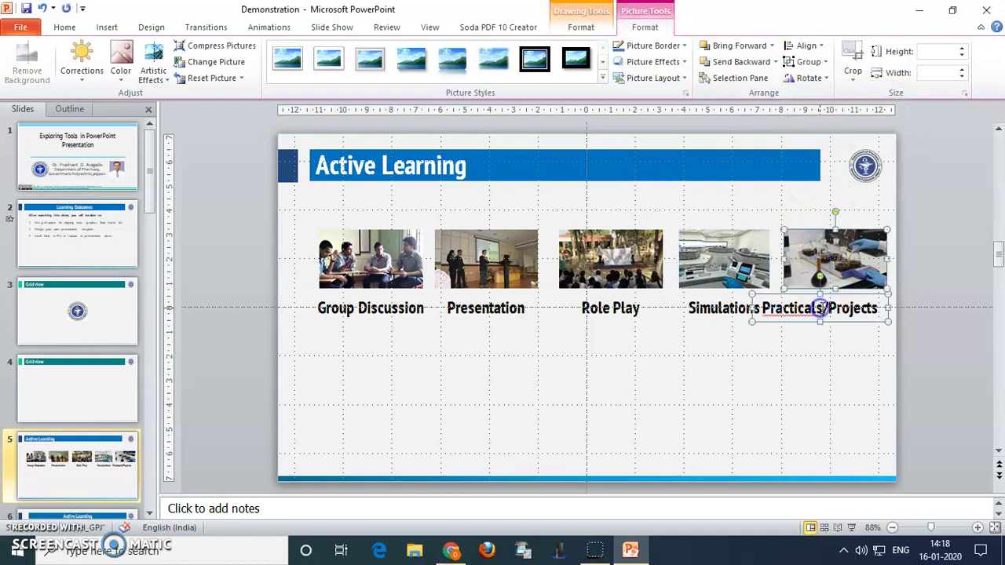
click(814, 47)
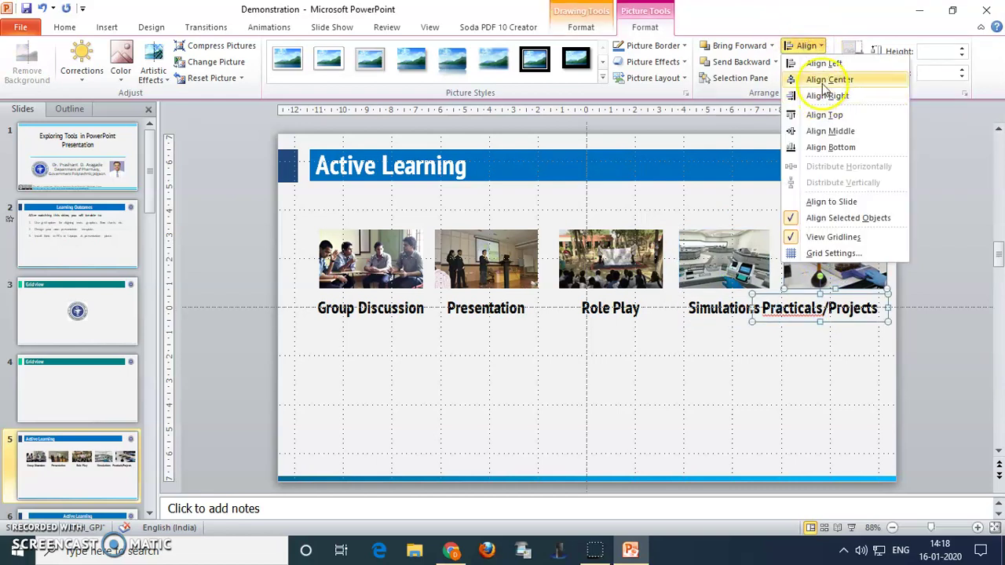